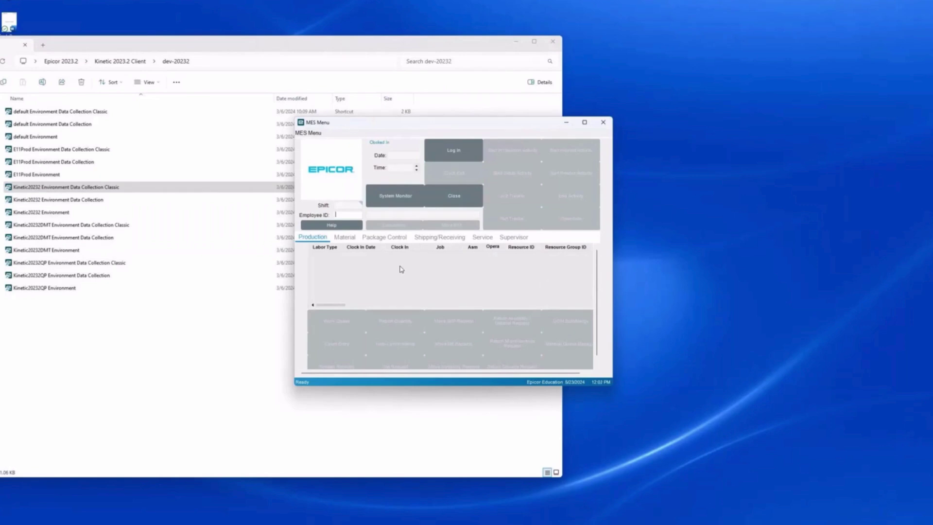
Step: Log in to MES with the employee ID
{"action": "key", "text": "Return"}
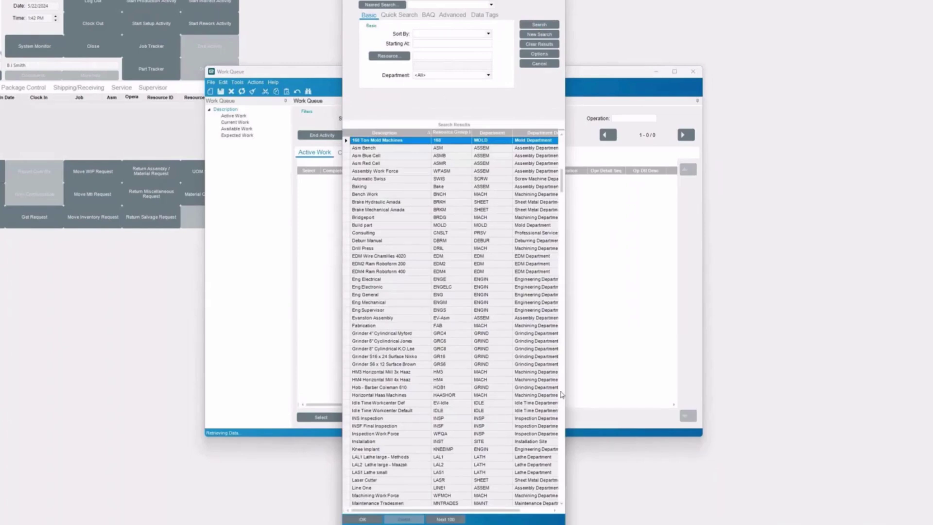
Step: Load the Work Queue for the Shear 4ft - Amada (SHR4) resource group
{"action": "left_click", "coordinate": [562, 394]}
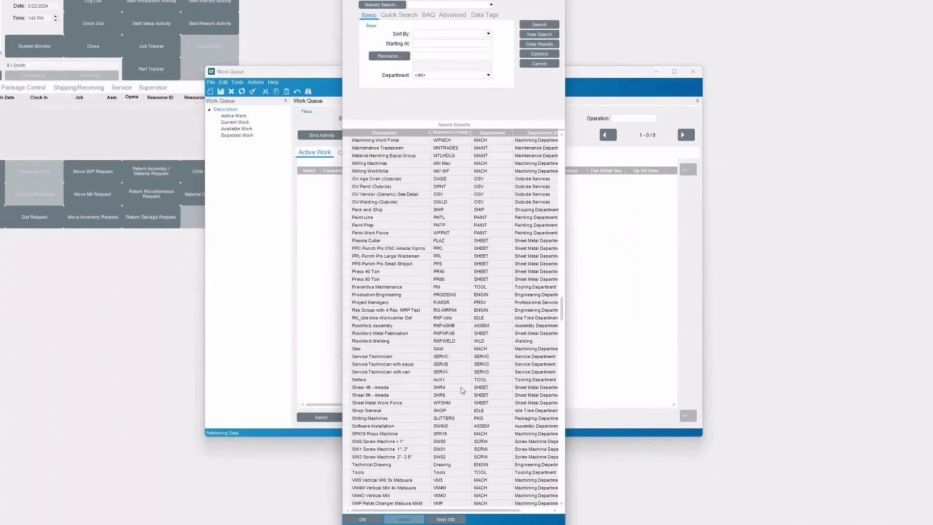
{"action": "left_click", "coordinate": [364, 388]}
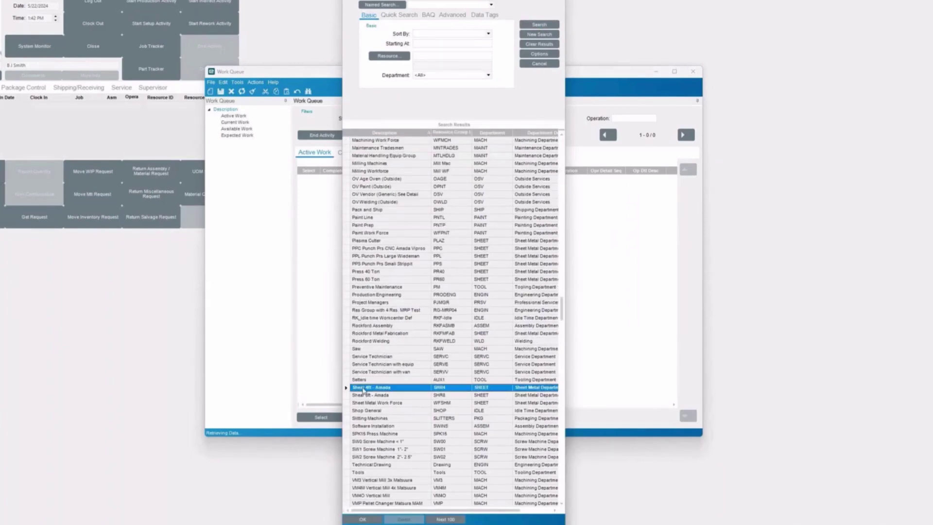
{"action": "double_click", "coordinate": [363, 389]}
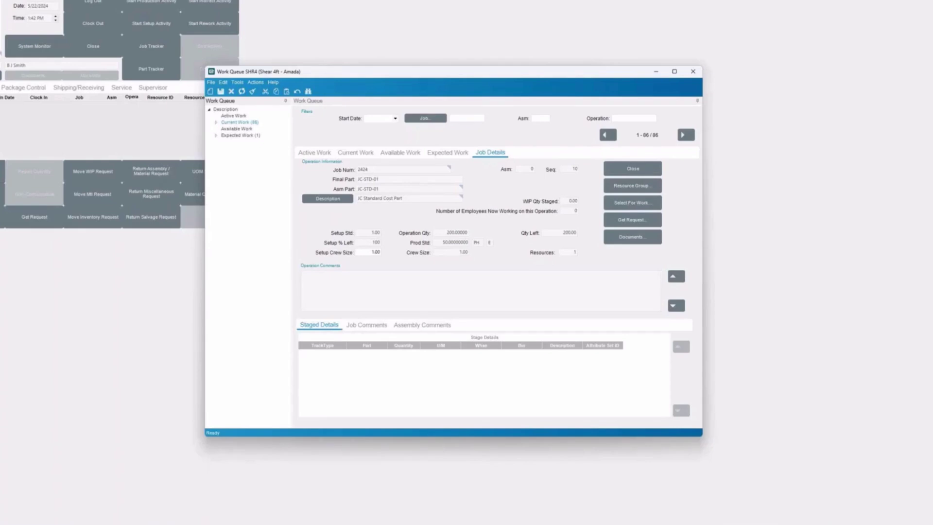
Step: Review the Current, Available and Expected Work lists, ending on the empty Active Work list
{"action": "left_click", "coordinate": [313, 152]}
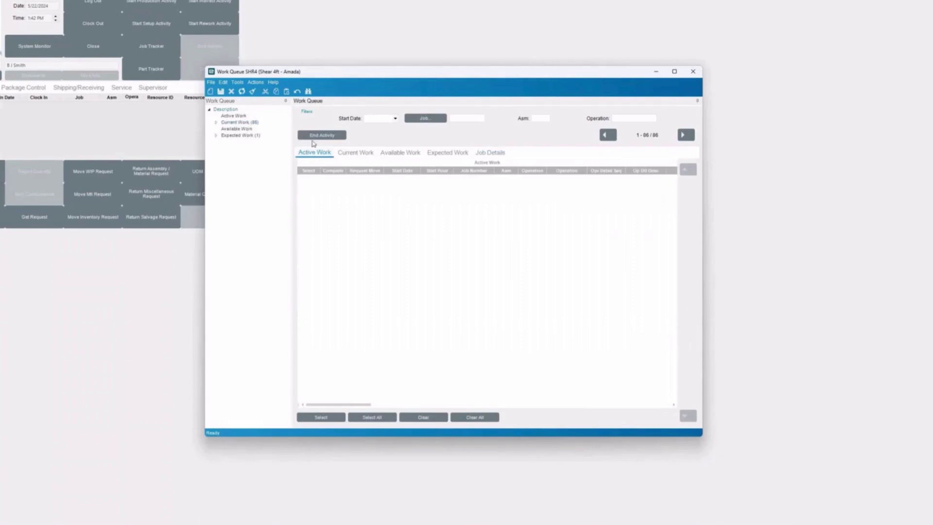
{"action": "left_click", "coordinate": [347, 153]}
{"action": "left_click", "coordinate": [393, 154]}
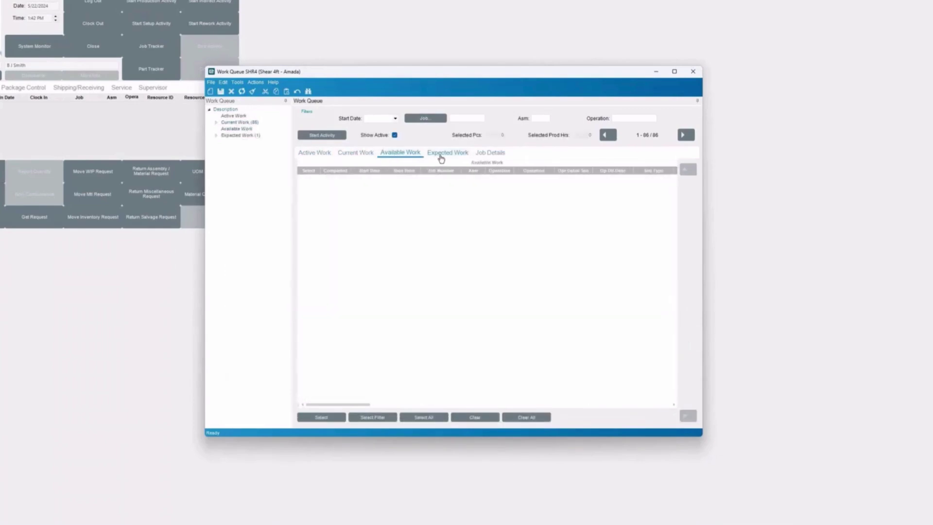
{"action": "left_click", "coordinate": [441, 155]}
{"action": "left_click", "coordinate": [315, 154]}
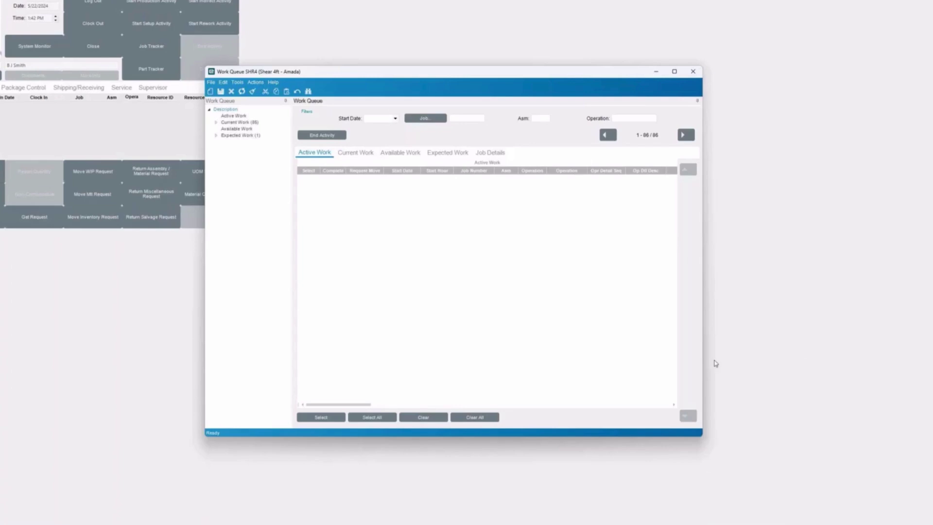
Step: Show Job Details for job 2048, sequence 10, a Bracket, from the Current Work list
{"action": "left_click", "coordinate": [233, 123]}
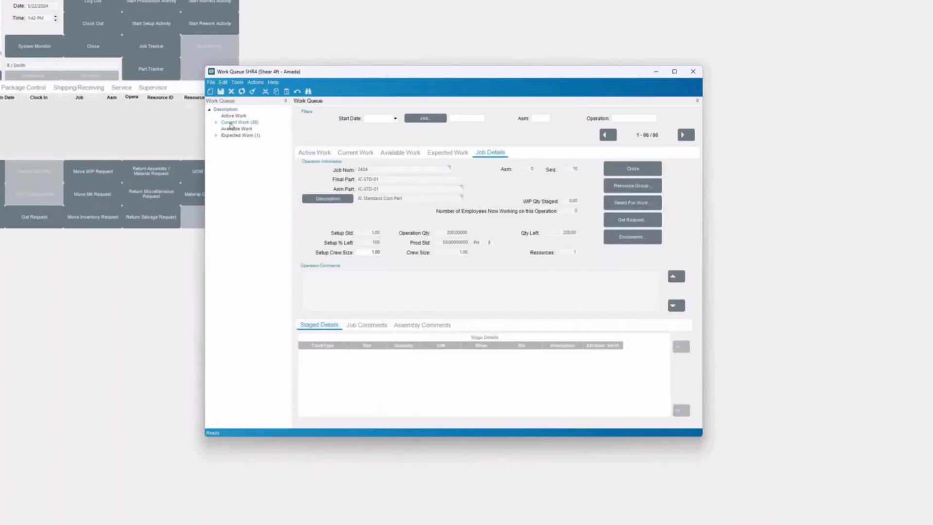
{"action": "left_click", "coordinate": [362, 154]}
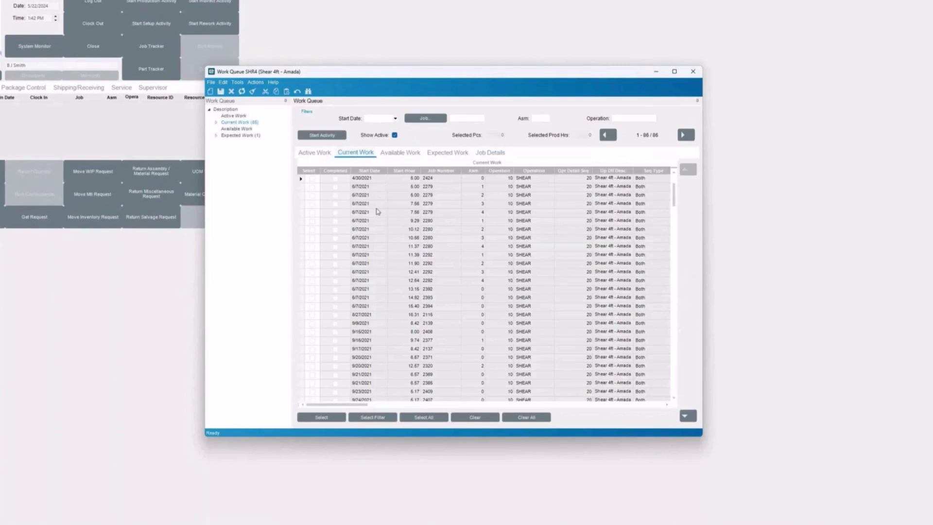
{"action": "scroll", "coordinate": [408, 251], "scroll_direction": "down", "scroll_amount": 5}
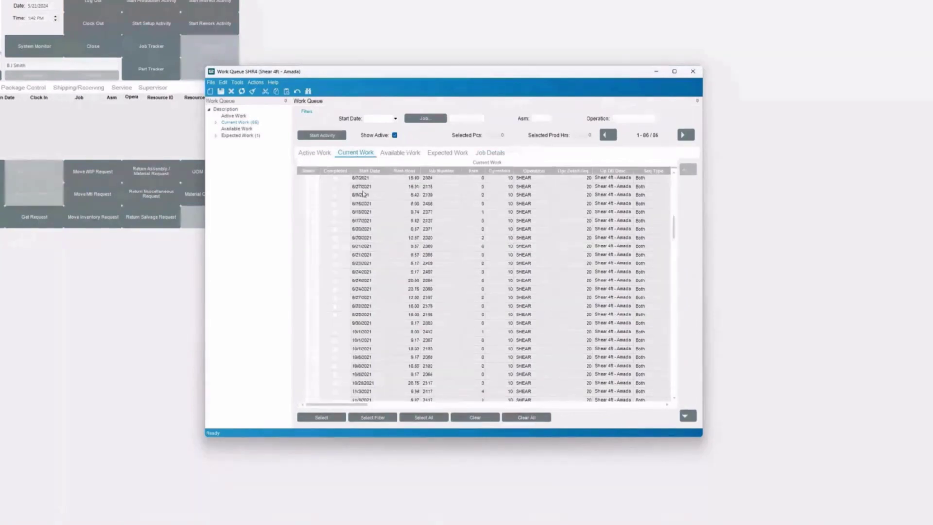
{"action": "scroll", "coordinate": [363, 193], "scroll_direction": "down", "scroll_amount": 10}
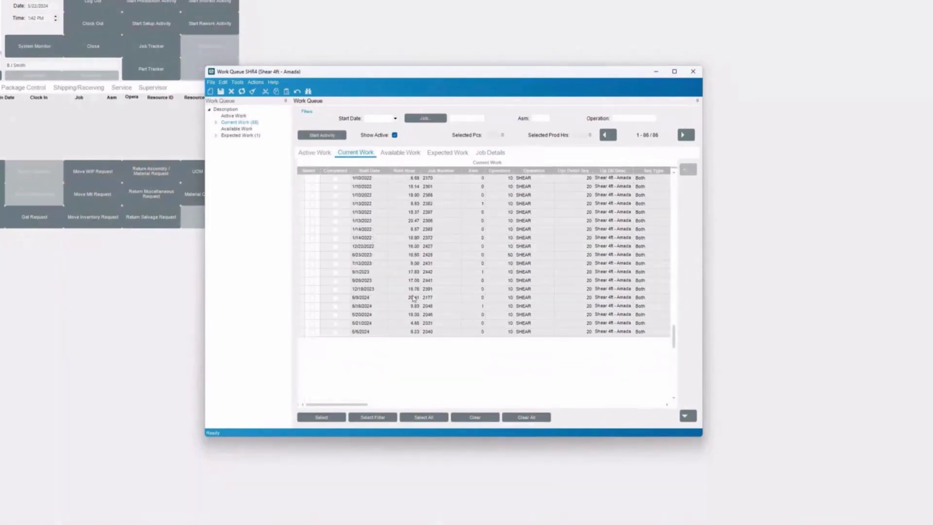
{"action": "left_click", "coordinate": [391, 307]}
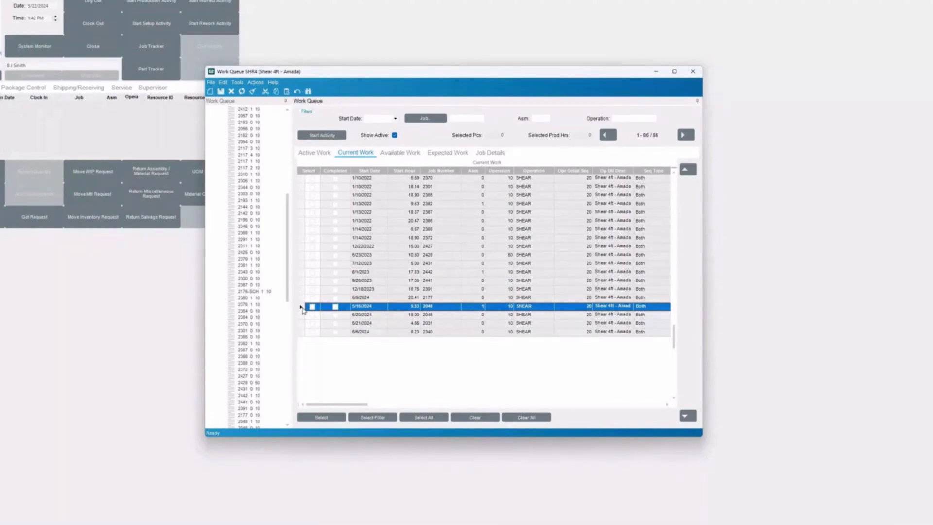
{"action": "left_click", "coordinate": [494, 153]}
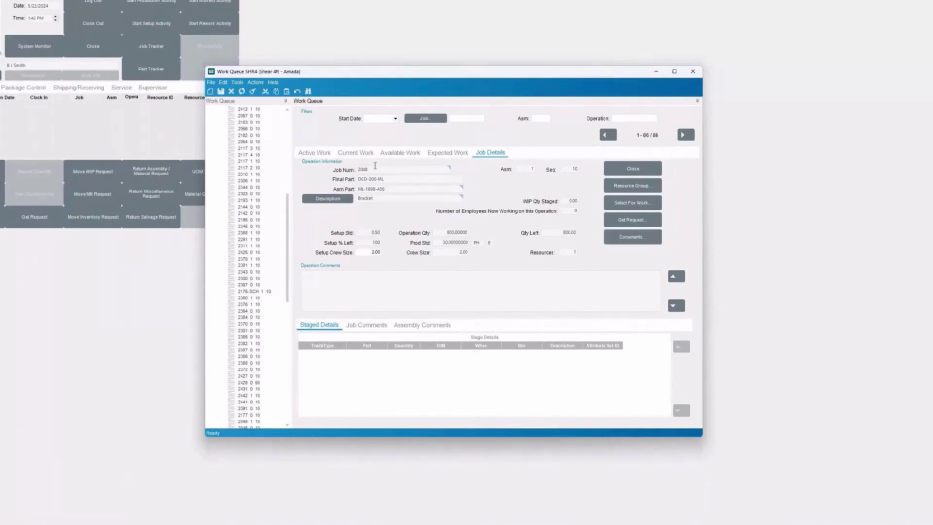
{"action": "left_click", "coordinate": [620, 239]}
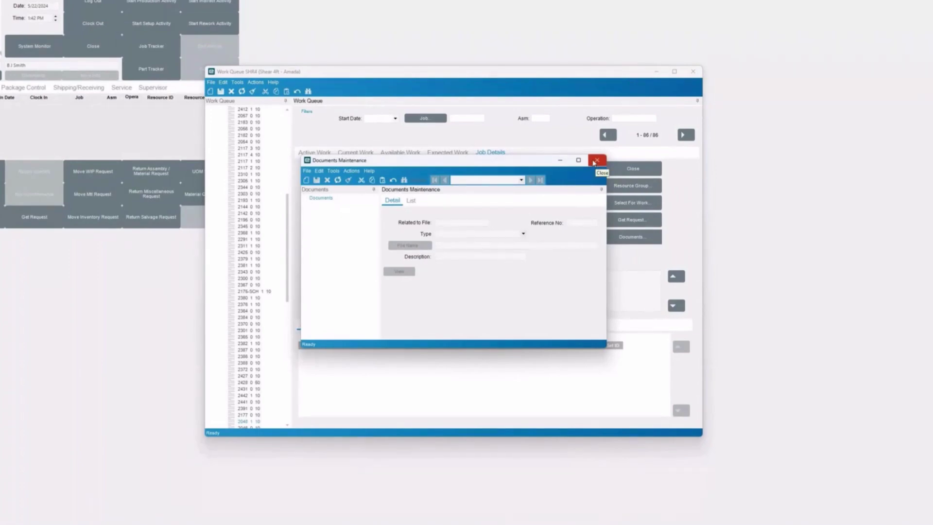
{"action": "left_click", "coordinate": [596, 161]}
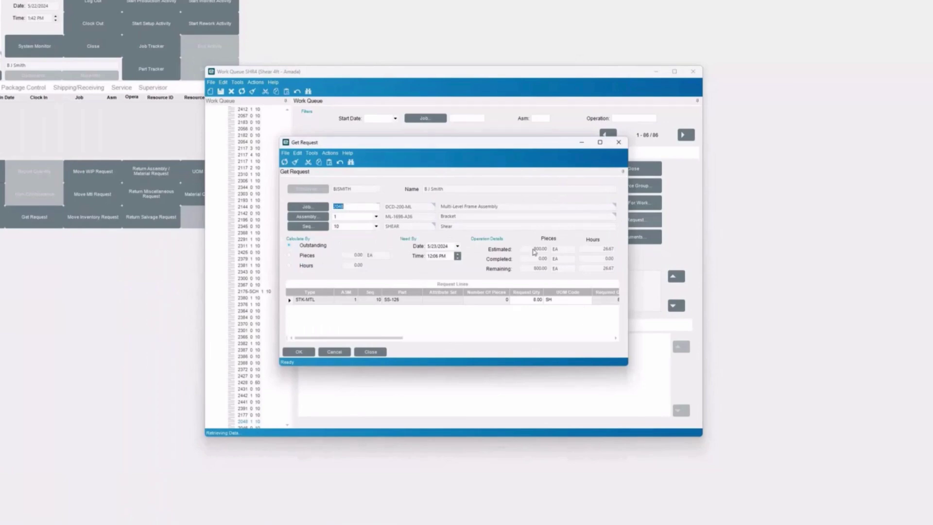
Step: Request material part SS-126 for job 2048, then clear and close the request form
{"action": "left_click", "coordinate": [392, 300]}
{"action": "left_click", "coordinate": [299, 351]}
{"action": "left_click", "coordinate": [481, 282]}
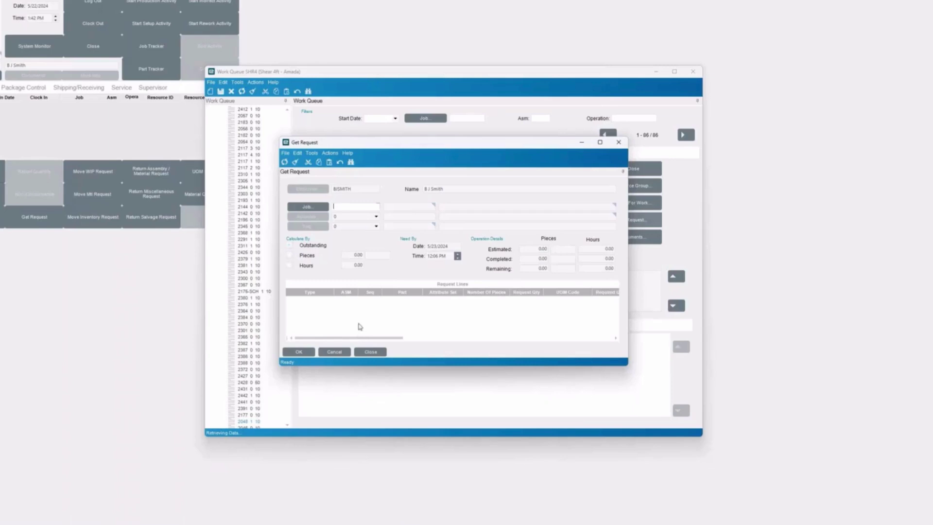
{"action": "left_click", "coordinate": [338, 353]}
{"action": "left_click", "coordinate": [438, 265]}
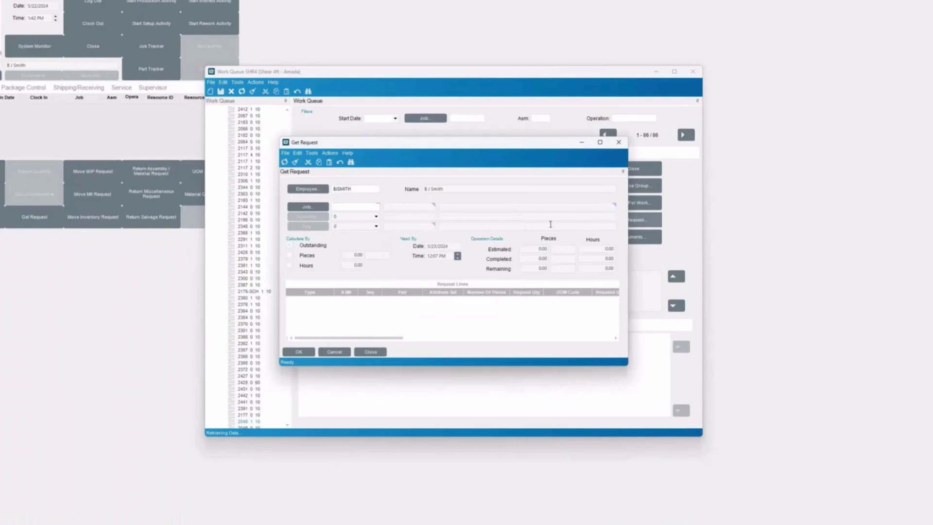
{"action": "left_click", "coordinate": [619, 141]}
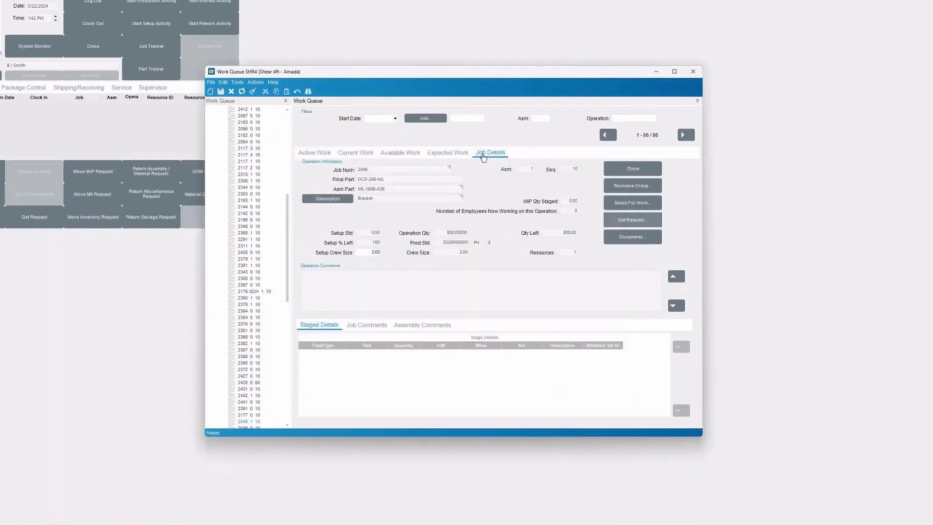
Step: Tick job 2048 in Current Work and select it for work from Job Details
{"action": "left_click", "coordinate": [359, 152]}
{"action": "left_click", "coordinate": [314, 307]}
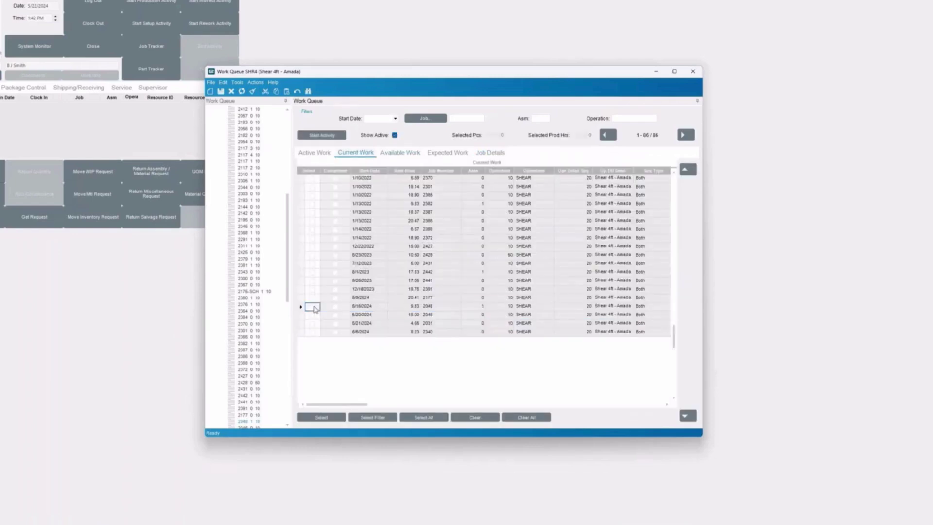
{"action": "left_click", "coordinate": [314, 307]}
{"action": "left_click", "coordinate": [490, 153]}
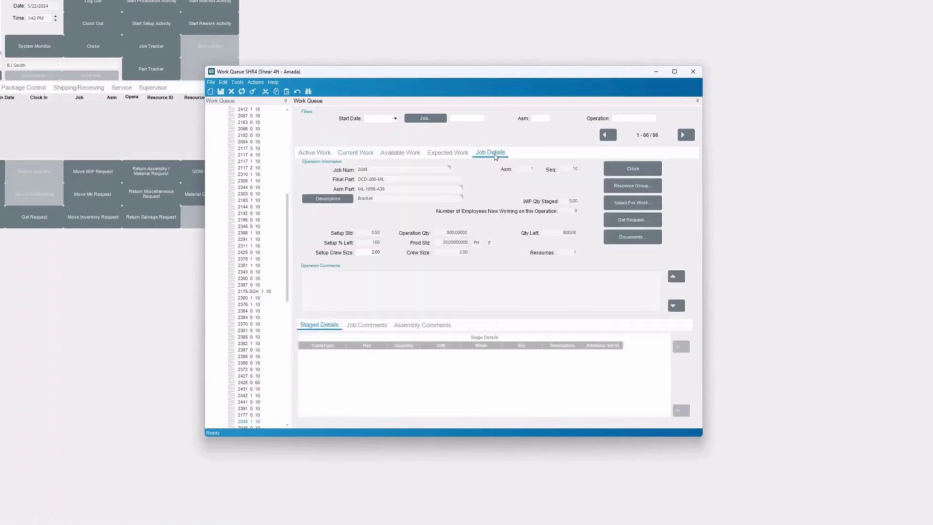
{"action": "left_click", "coordinate": [631, 204]}
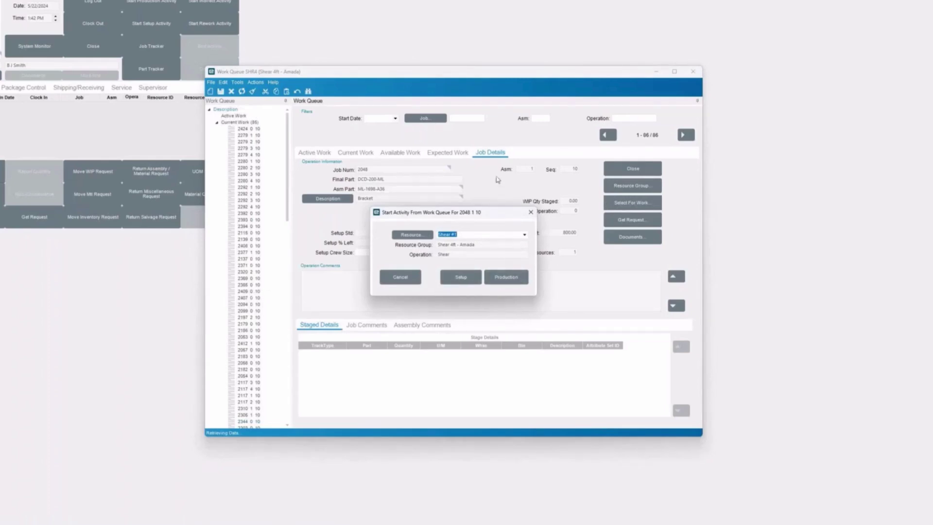
Step: Start a production activity on job 2048 and move the Work Queue window aside
{"action": "left_click", "coordinate": [506, 281]}
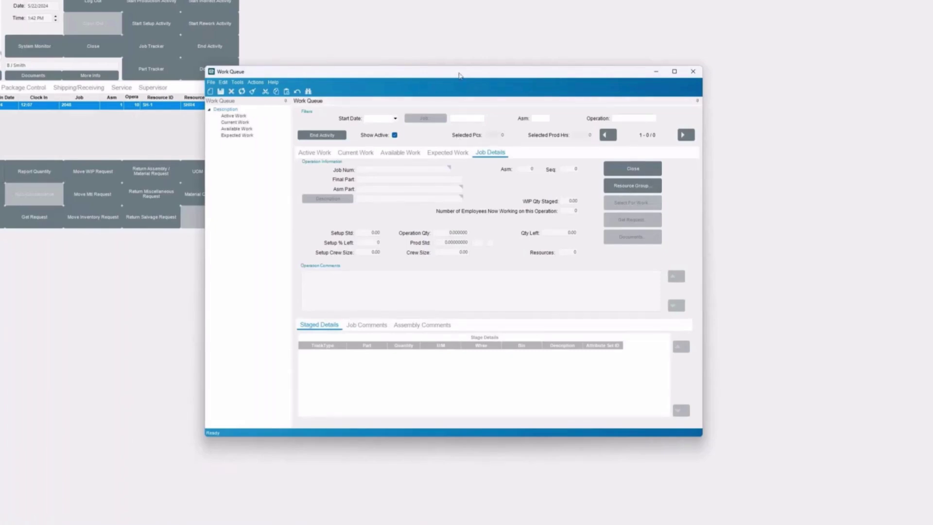
{"action": "left_click_drag", "start_coordinate": [459, 76], "coordinate": [510, 55]}
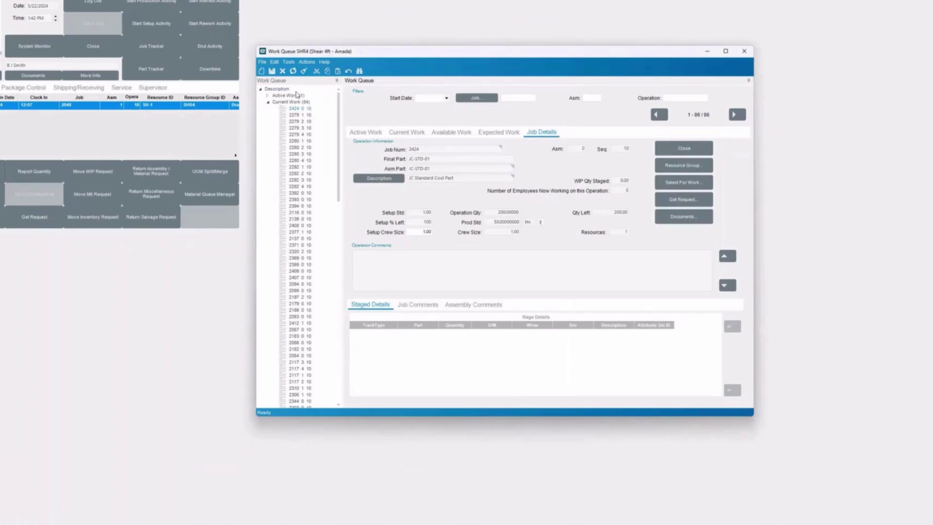
Step: Collapse the current work list and set the scrap reason to Planned Scrap
{"action": "left_click", "coordinate": [269, 102]}
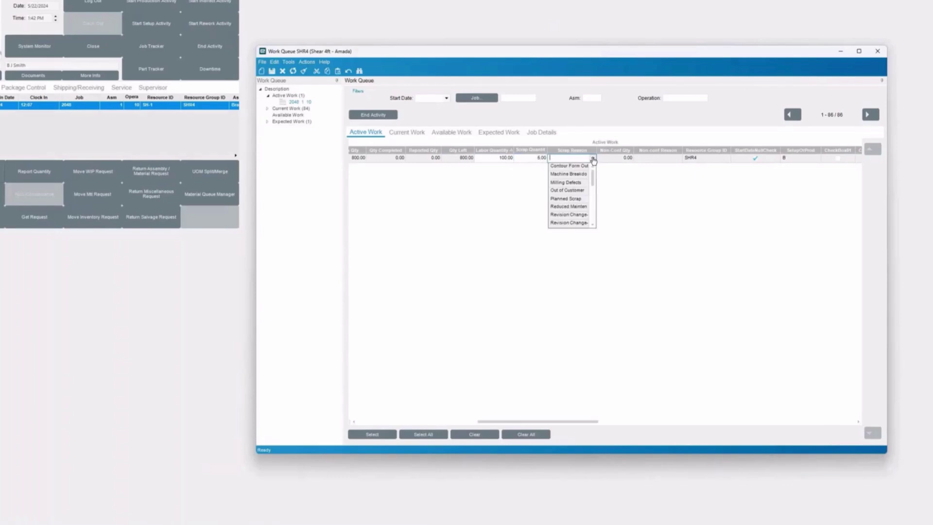
{"action": "left_click", "coordinate": [571, 198]}
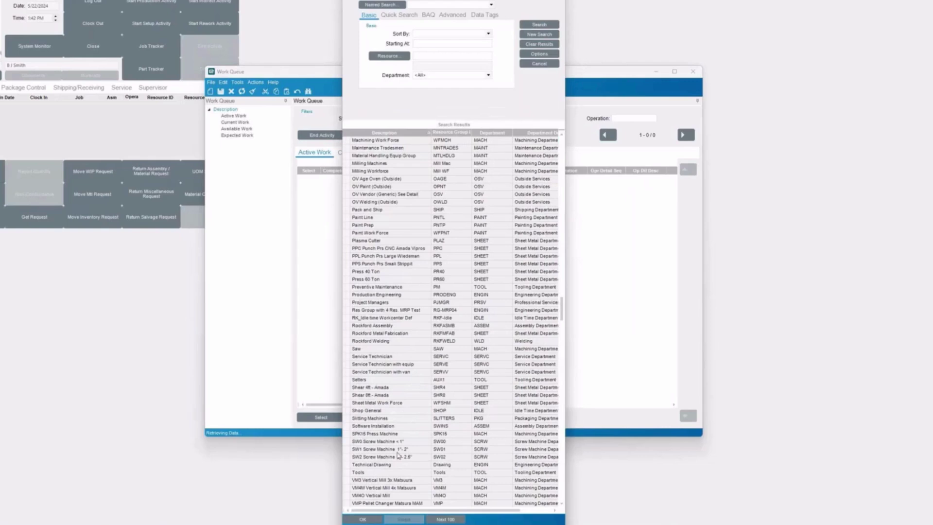
Step: Reload the Shear 4ft - Amada queue and tick jobs 2048, 2031 and 2340 in Current Work
{"action": "double_click", "coordinate": [372, 388]}
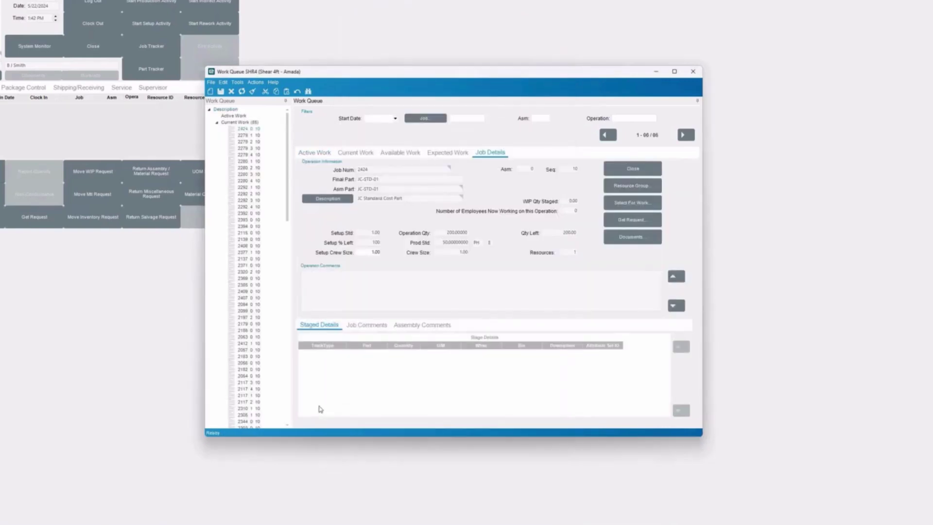
{"action": "left_click", "coordinate": [370, 152]}
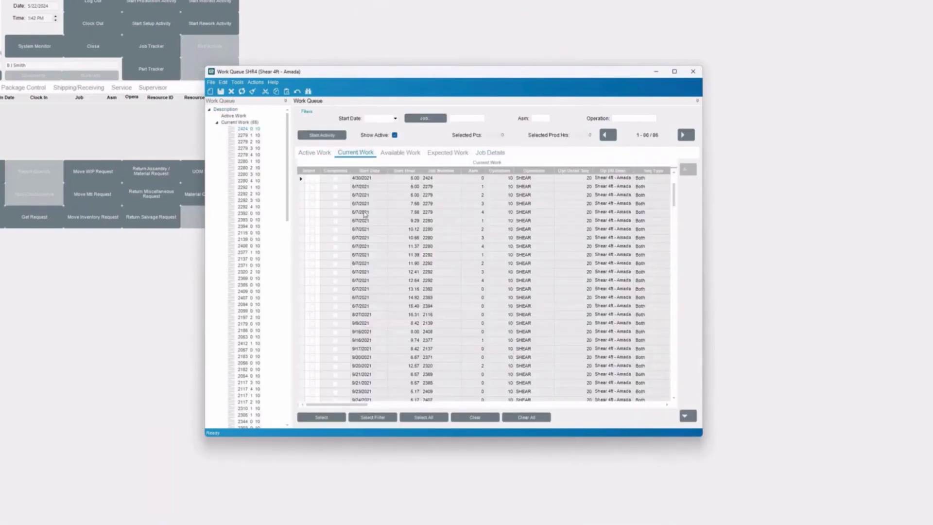
{"action": "scroll", "coordinate": [490, 296], "scroll_direction": "down", "scroll_amount": 3}
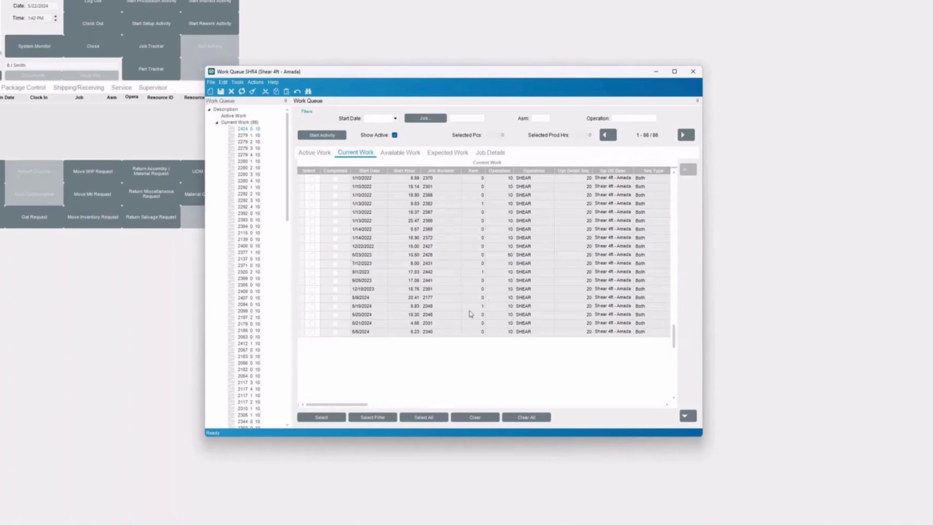
{"action": "left_click", "coordinate": [312, 315]}
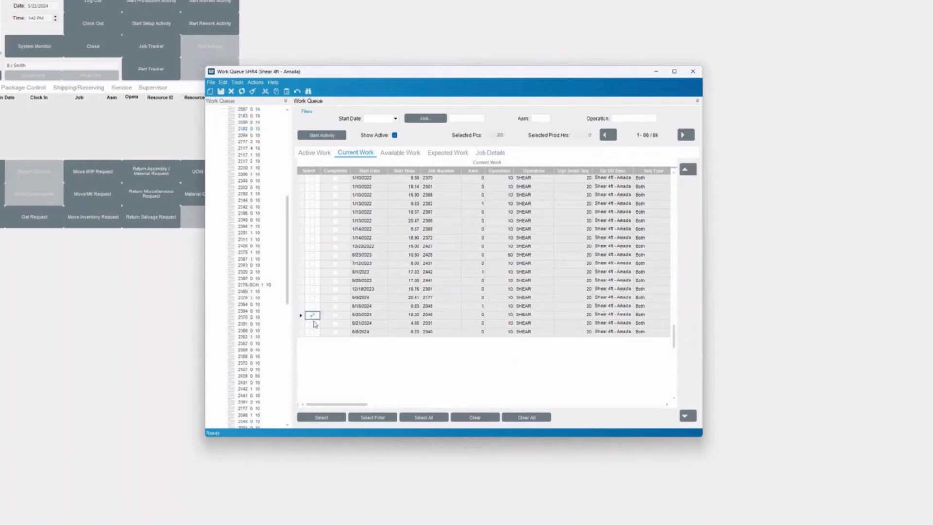
{"action": "left_click", "coordinate": [312, 323]}
{"action": "left_click", "coordinate": [312, 332]}
Step: Start production on the selected jobs and dismiss the business logic error
{"action": "left_click", "coordinate": [318, 137]}
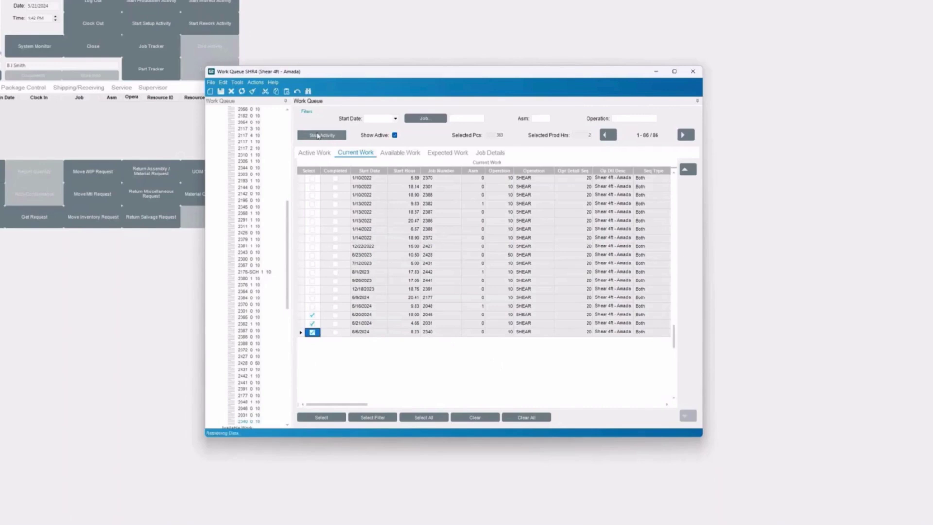
{"action": "left_click", "coordinate": [511, 276]}
{"action": "left_click", "coordinate": [445, 280]}
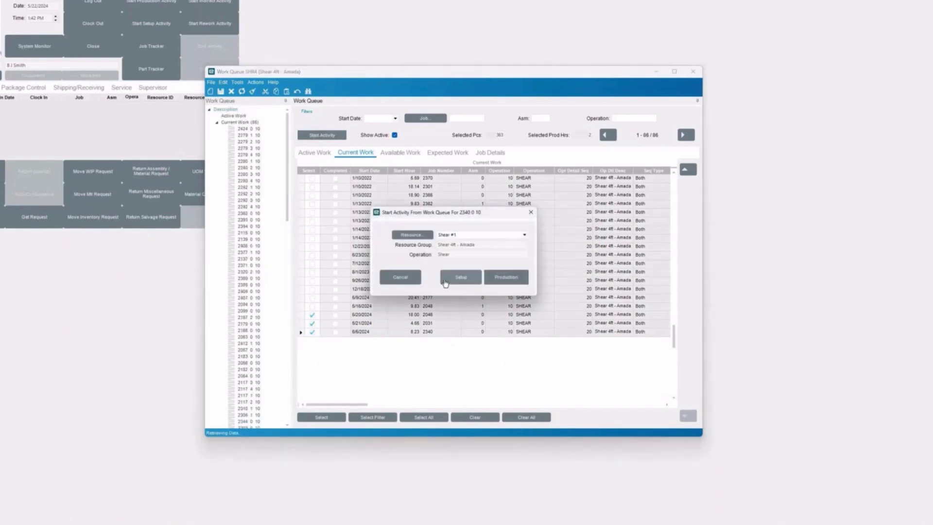
Step: Close the Start Activity prompt for job 2340
{"action": "left_click", "coordinate": [531, 212]}
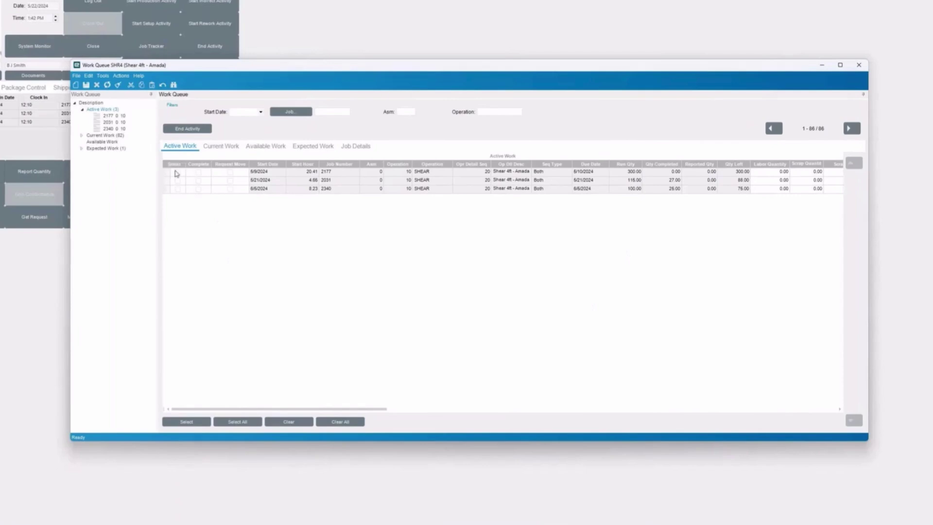
Step: Select all three active jobs and enter labor quantities 300, 60 and 25
{"action": "left_click", "coordinate": [178, 172]}
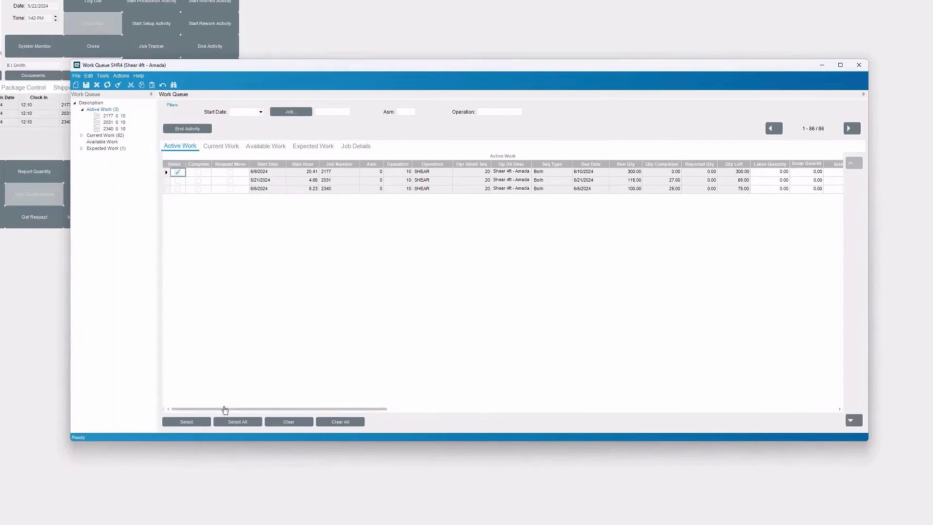
{"action": "left_click", "coordinate": [233, 422]}
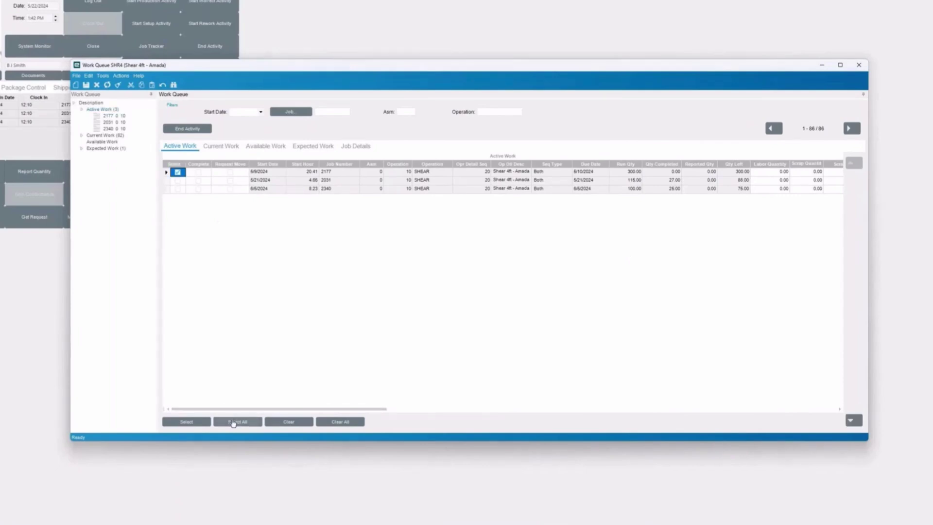
{"action": "left_click", "coordinate": [763, 172]}
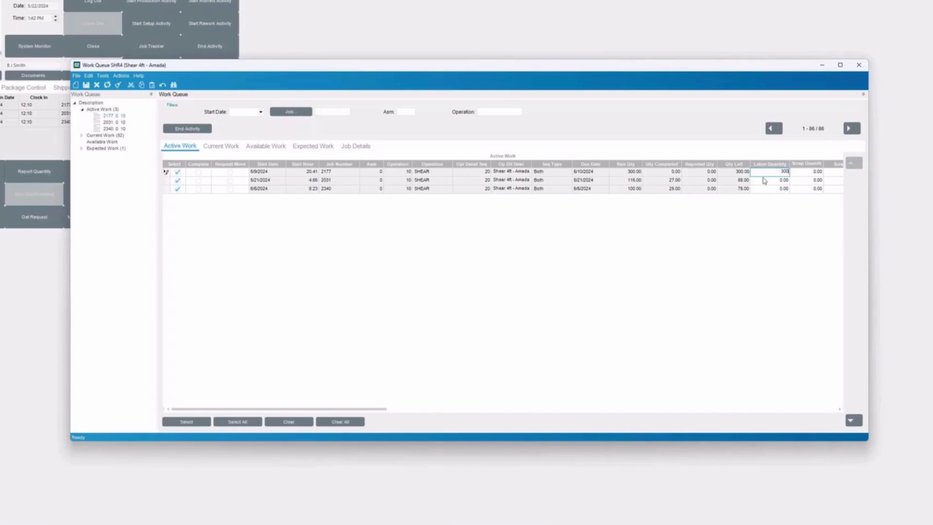
{"action": "left_click", "coordinate": [766, 178]}
{"action": "type", "text": "60"}
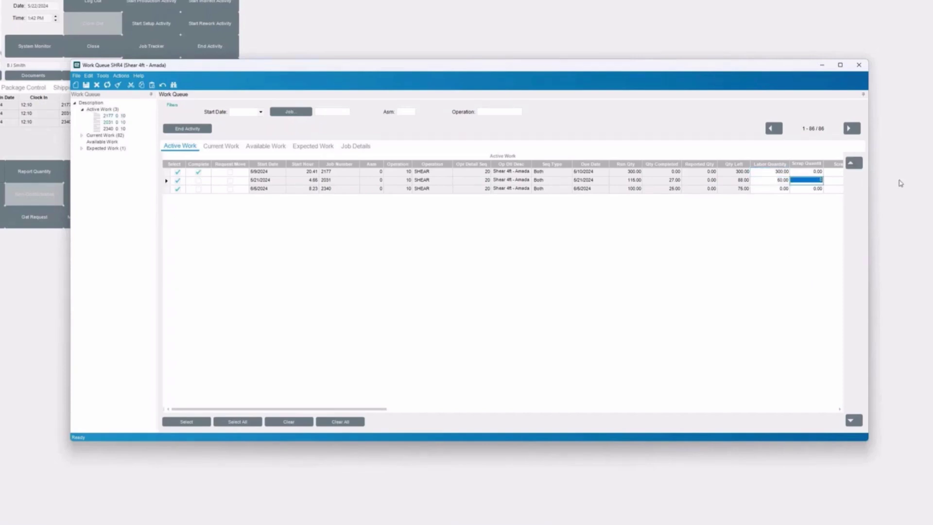
{"action": "left_click", "coordinate": [776, 189]}
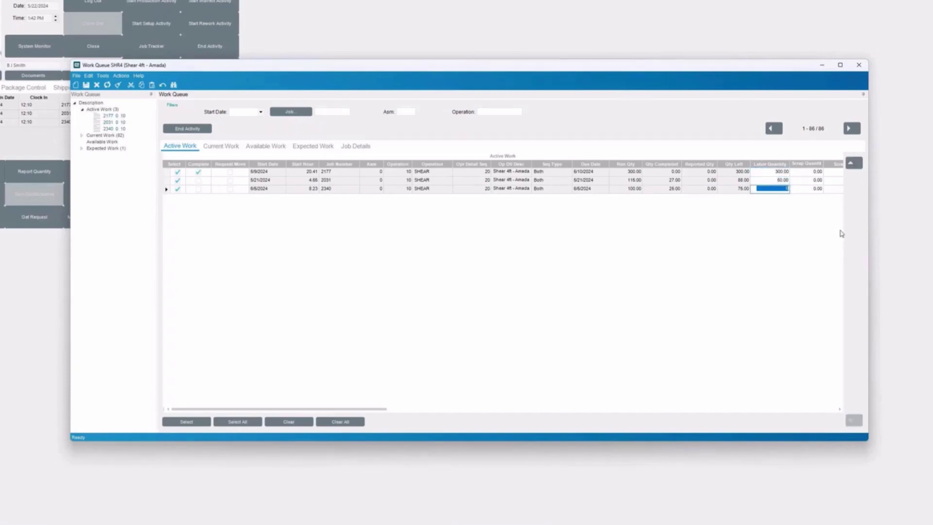
{"action": "type", "text": "25"}
{"action": "left_click", "coordinate": [840, 410]}
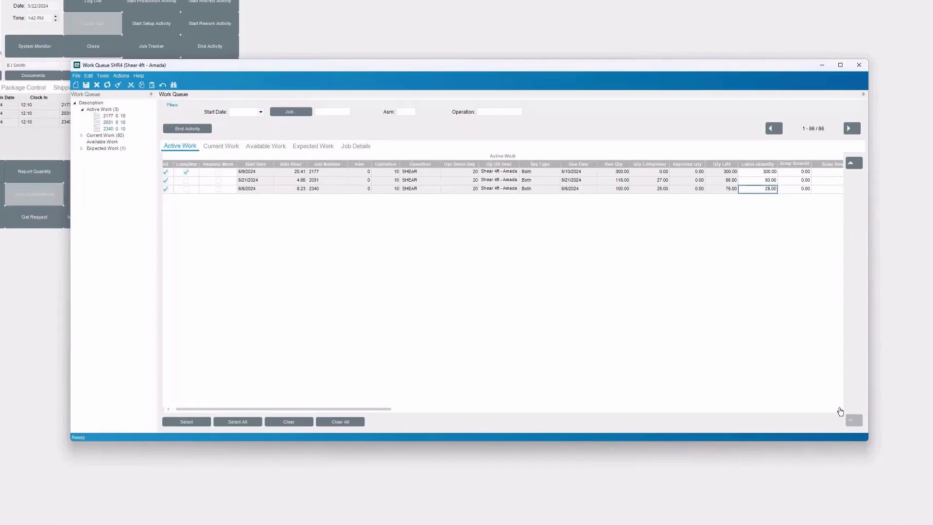
{"action": "left_click", "coordinate": [840, 410]}
{"action": "left_click", "coordinate": [840, 410]}
{"action": "left_click", "coordinate": [840, 410]}
Step: Record scrap quantity 2 on job 2340 for Milling Defects and end the activity
{"action": "left_click", "coordinate": [750, 188]}
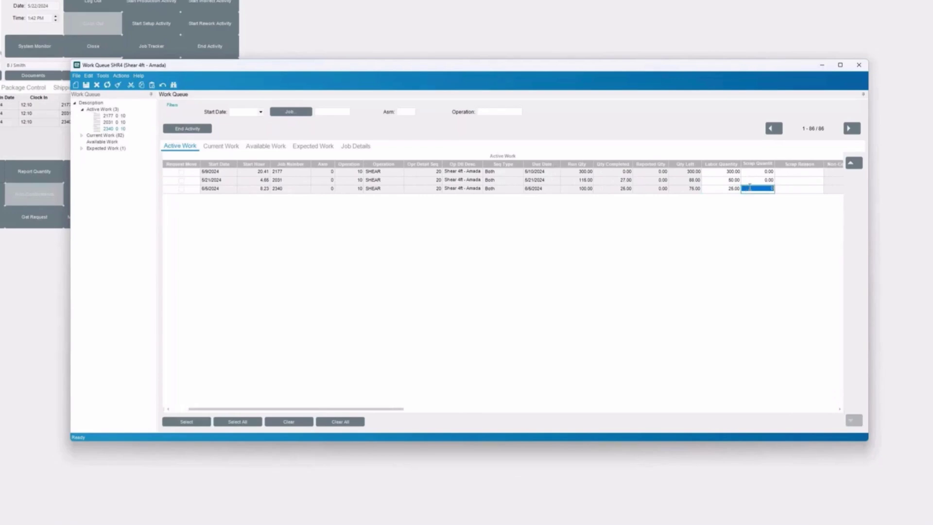
{"action": "type", "text": "2"}
{"action": "key", "text": "Tab"}
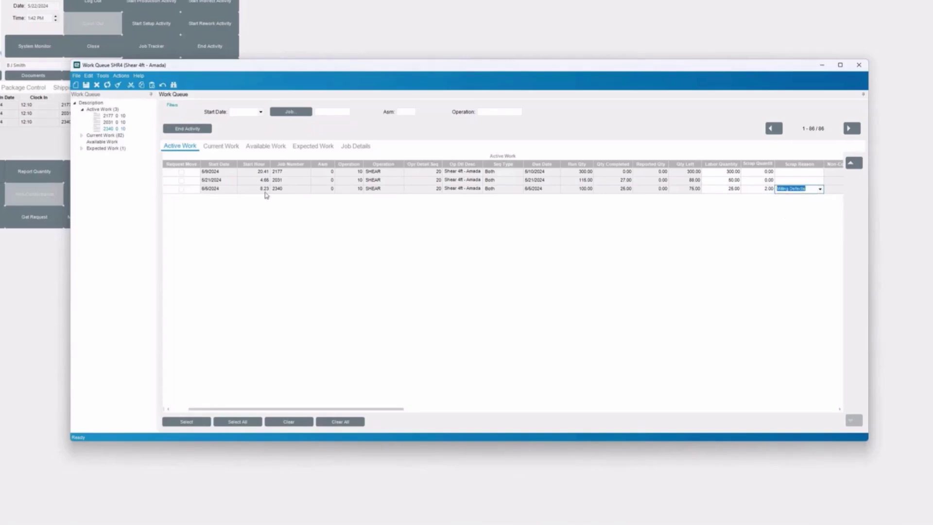
{"action": "left_click", "coordinate": [189, 130]}
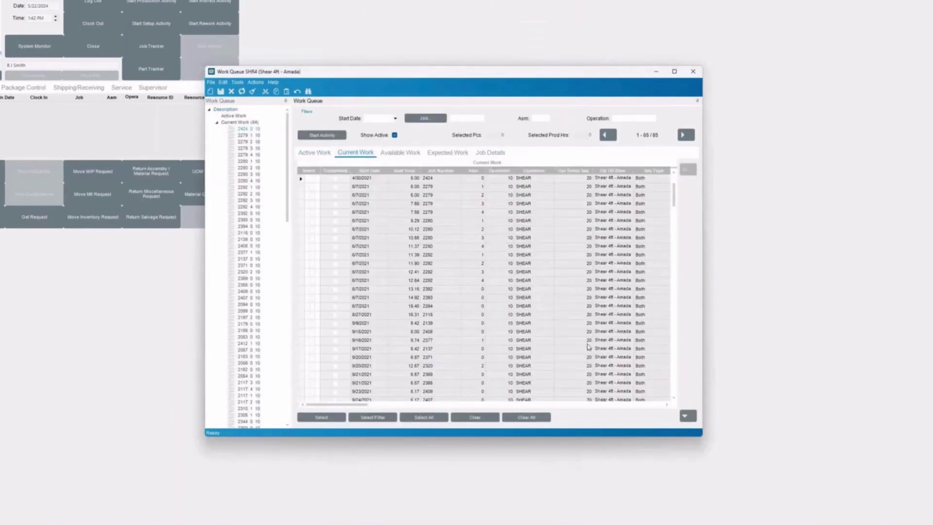
Step: Check job 2340 in Current Work and view its Job Details for the Frame Rail part DCD-100-SP
{"action": "left_click", "coordinate": [676, 389]}
{"action": "left_click", "coordinate": [312, 247]}
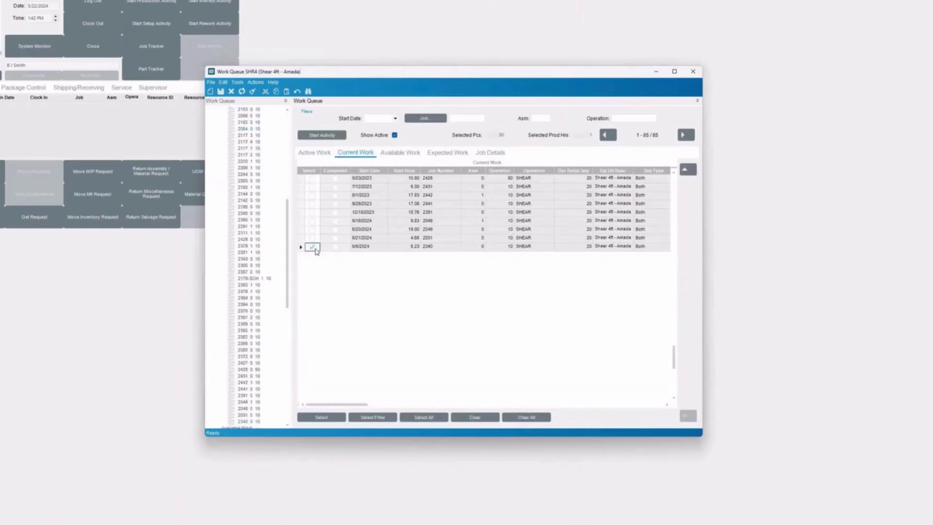
{"action": "left_click", "coordinate": [491, 159]}
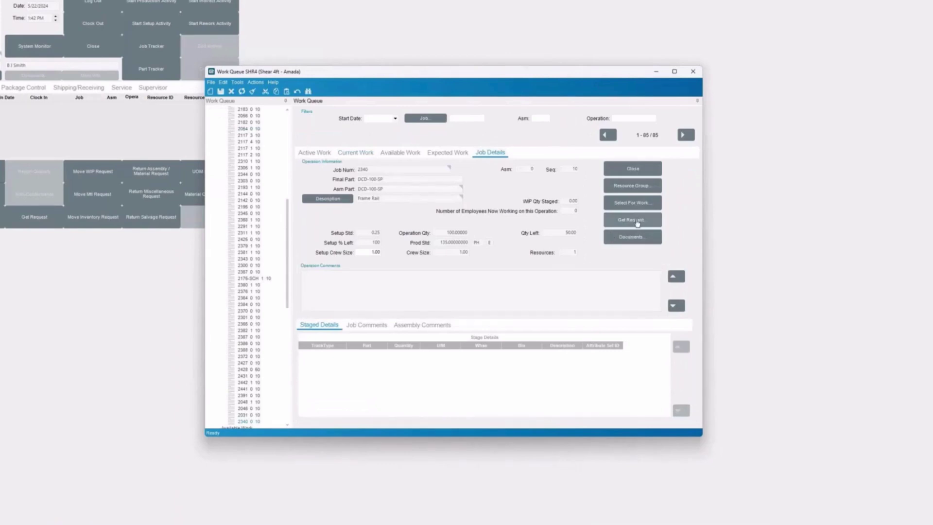
Step: Request stock material SS-126 for job 2340 and acknowledge the confirmation
{"action": "left_click", "coordinate": [636, 221]}
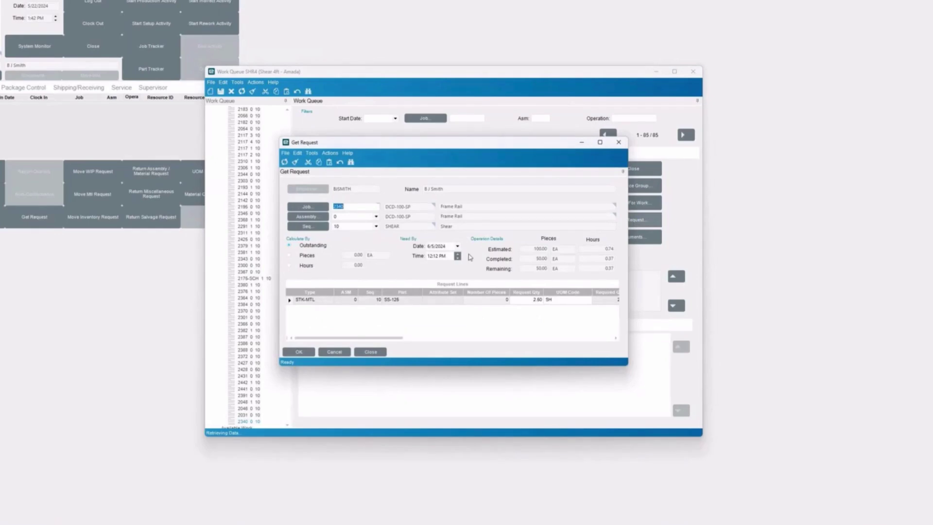
{"action": "left_click", "coordinate": [306, 354]}
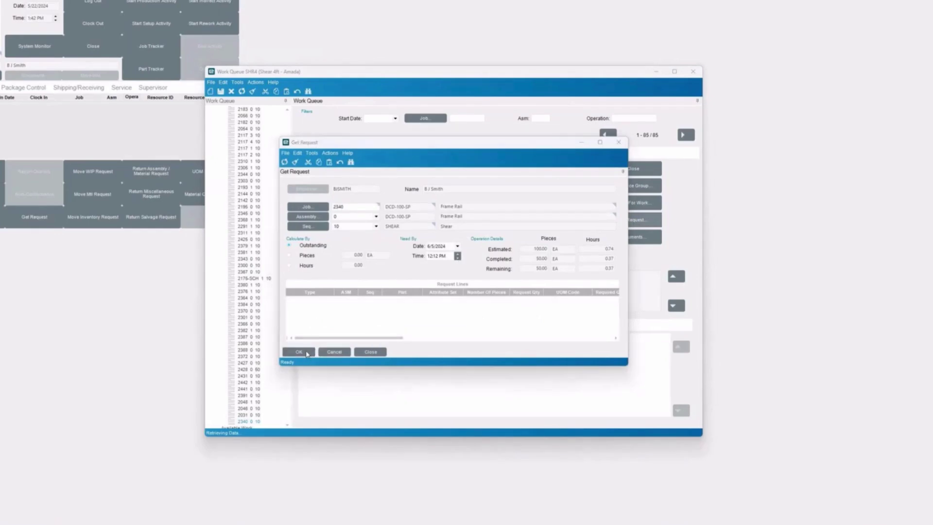
{"action": "left_click", "coordinate": [503, 285]}
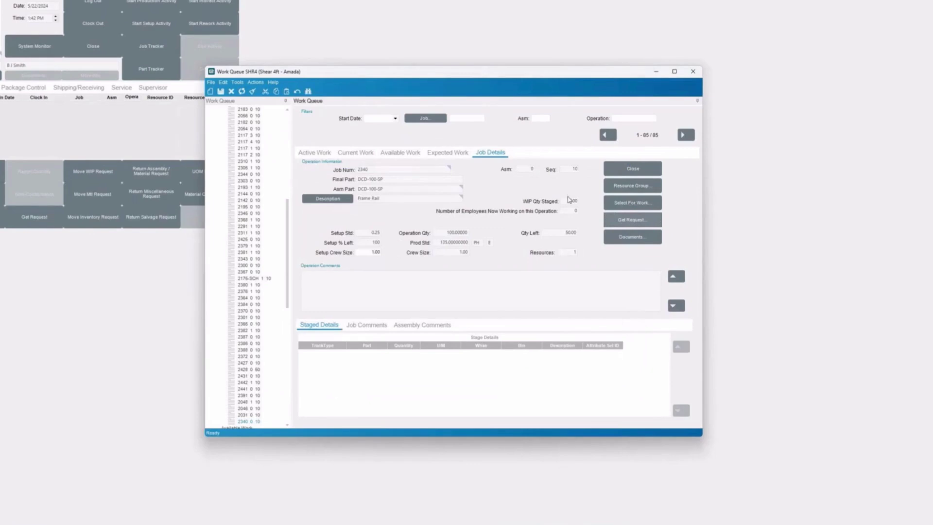